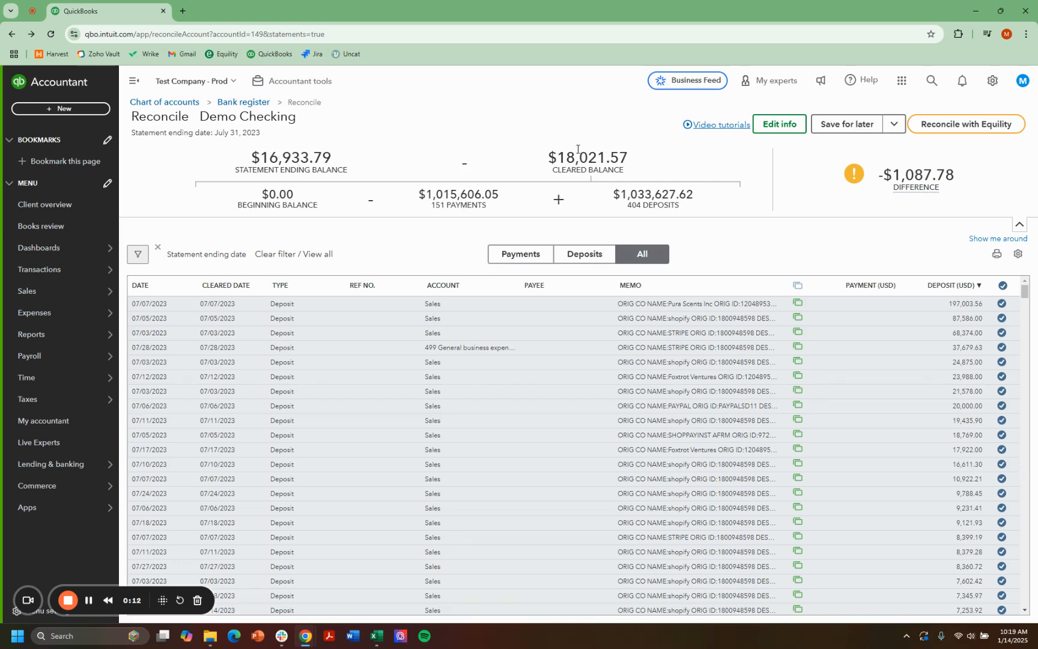
# Step: Check the reconciliation difference for Demo Checking and start reconciling the account with Equility
pyautogui.moveTo(926, 199)
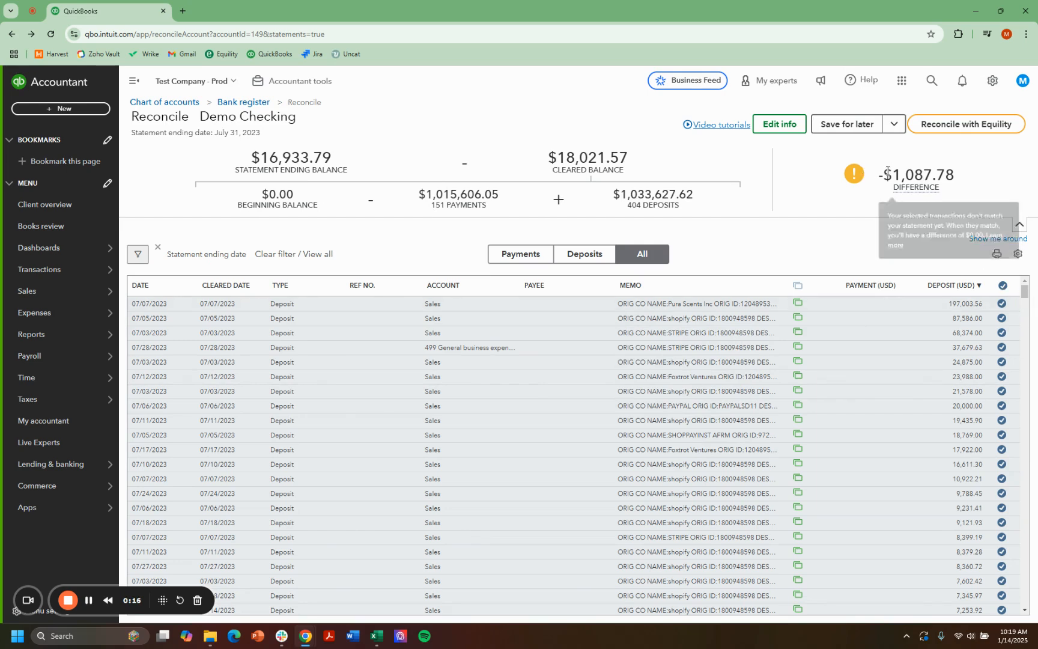
pyautogui.moveTo(927, 176)
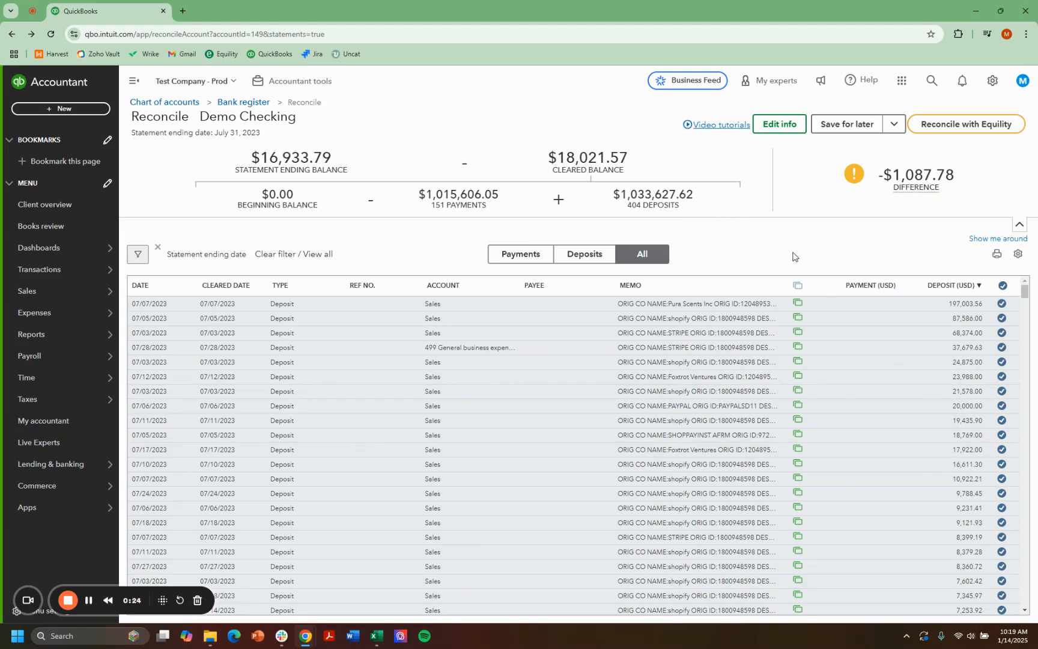
pyautogui.click(961, 127)
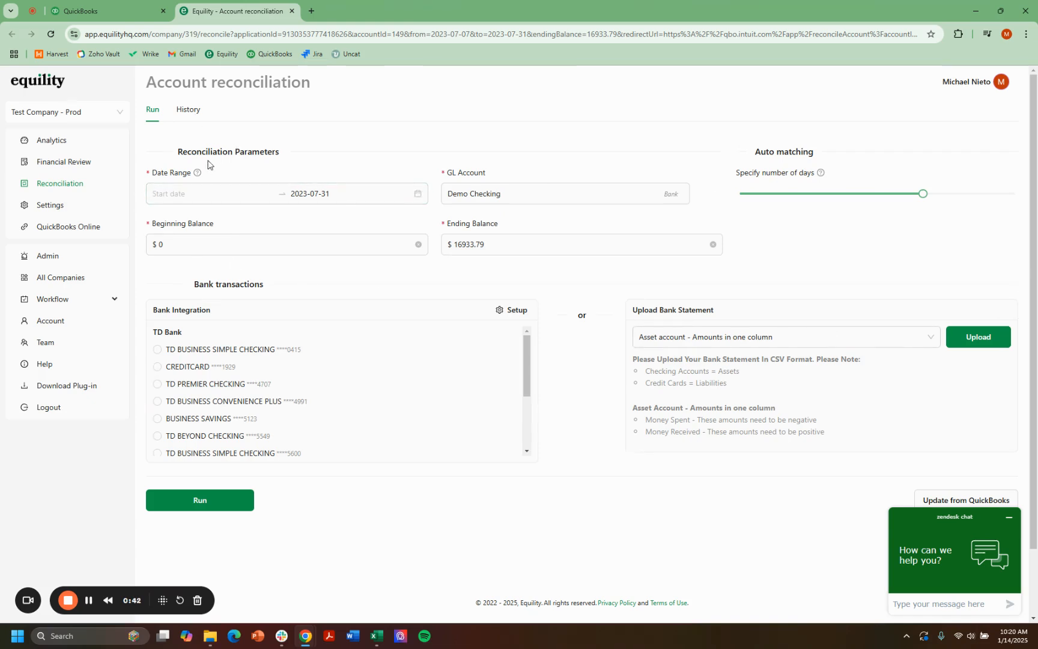
# Step: Set the start date of the reconciliation date range to 2020-01-01, keeping 2023-07-31 as the end date
pyautogui.click(171, 195)
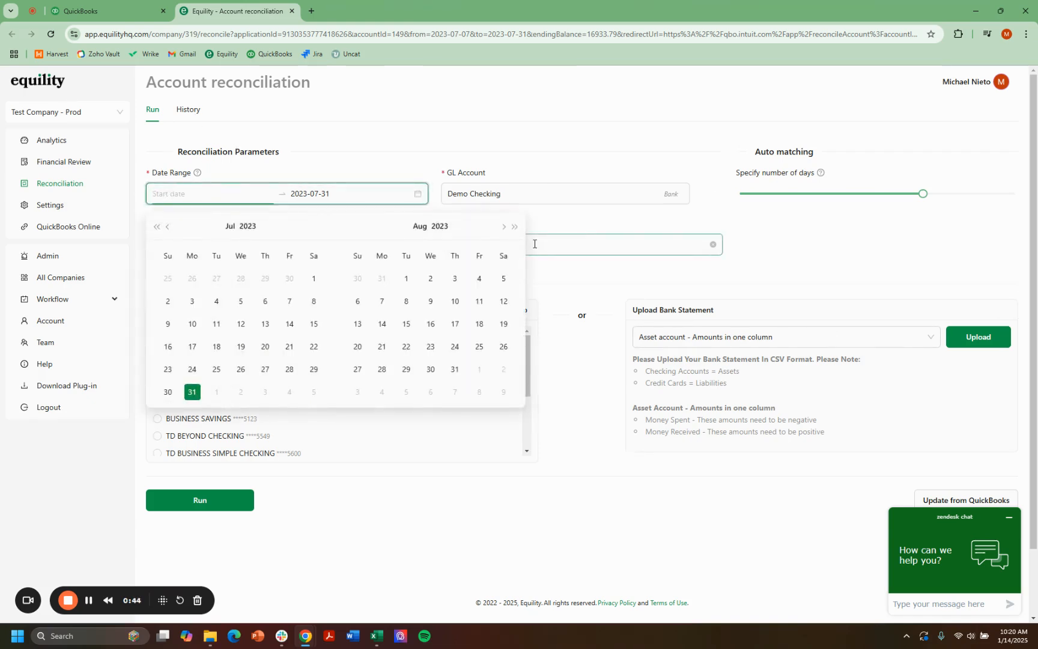
pyautogui.write('2020-01-01')
pyautogui.press('Return')
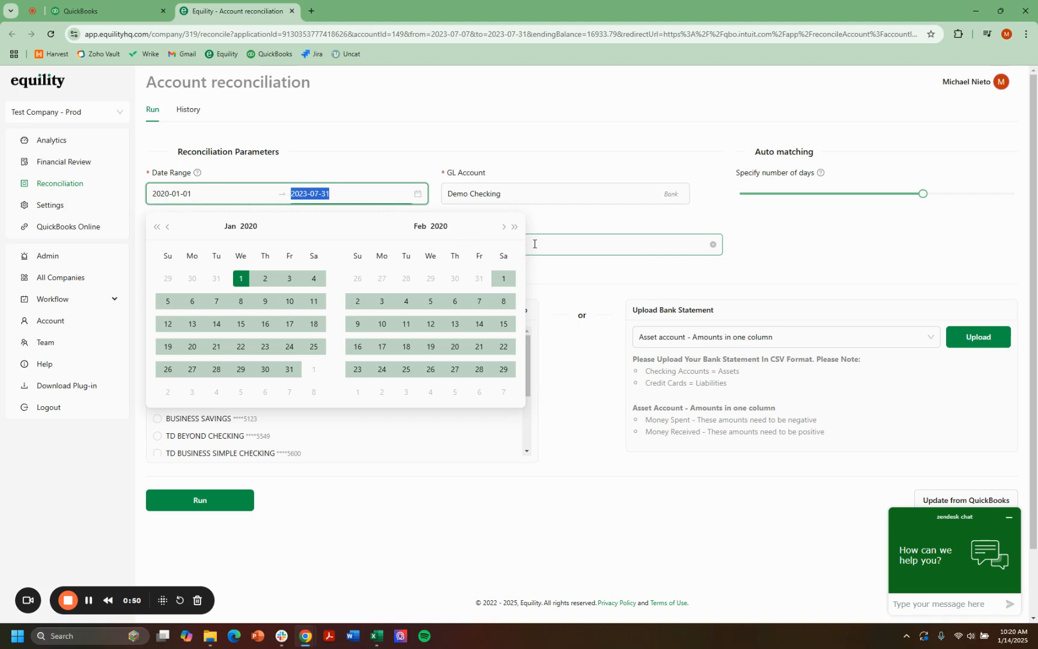
pyautogui.click(487, 133)
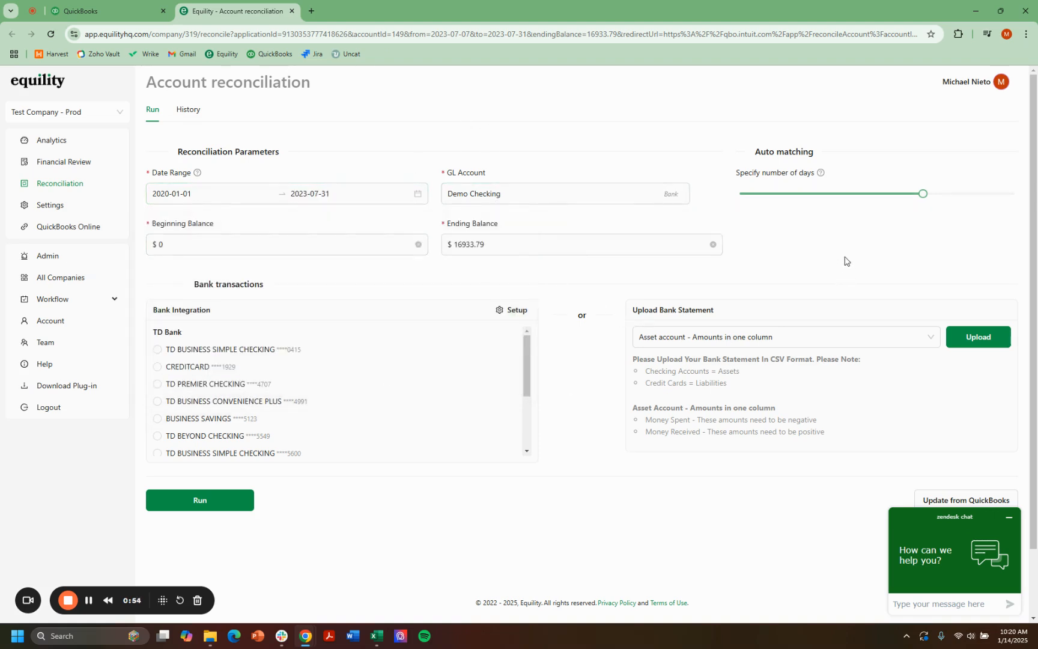
pyautogui.moveTo(821, 174)
pyautogui.moveTo(926, 199)
pyautogui.scroll(-2, 204, 372)
pyautogui.scroll(2, 238, 398)
# Step: Switch to the Excel bank statement and examine its posting date, description and amount columns and the sum of the Amount column
pyautogui.hotkey('alt', 'Tab')
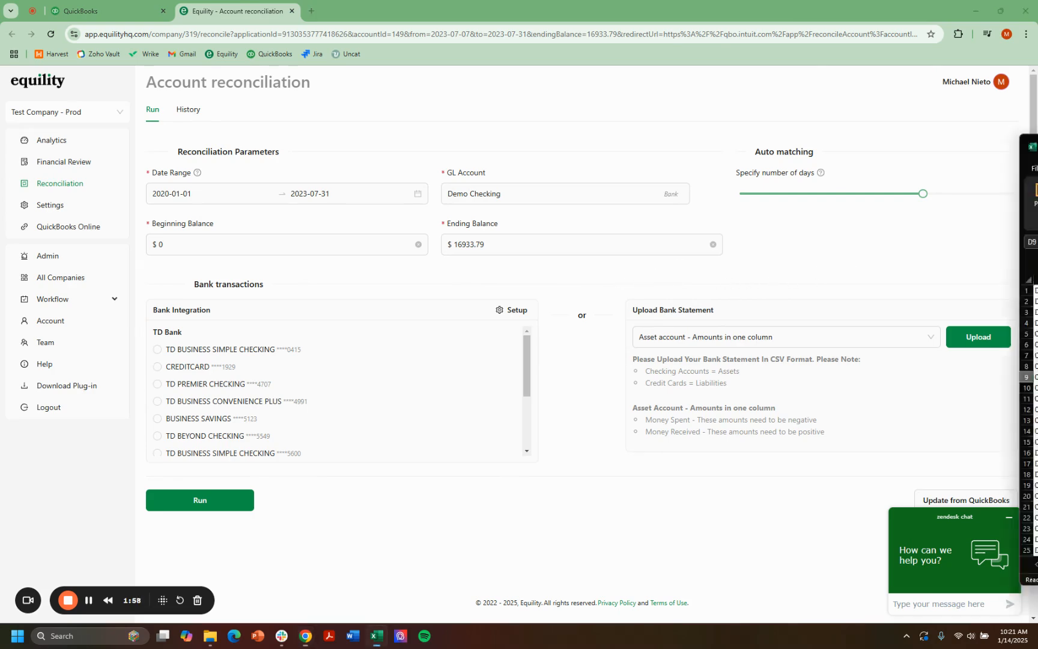
pyautogui.doubleClick(662, 176)
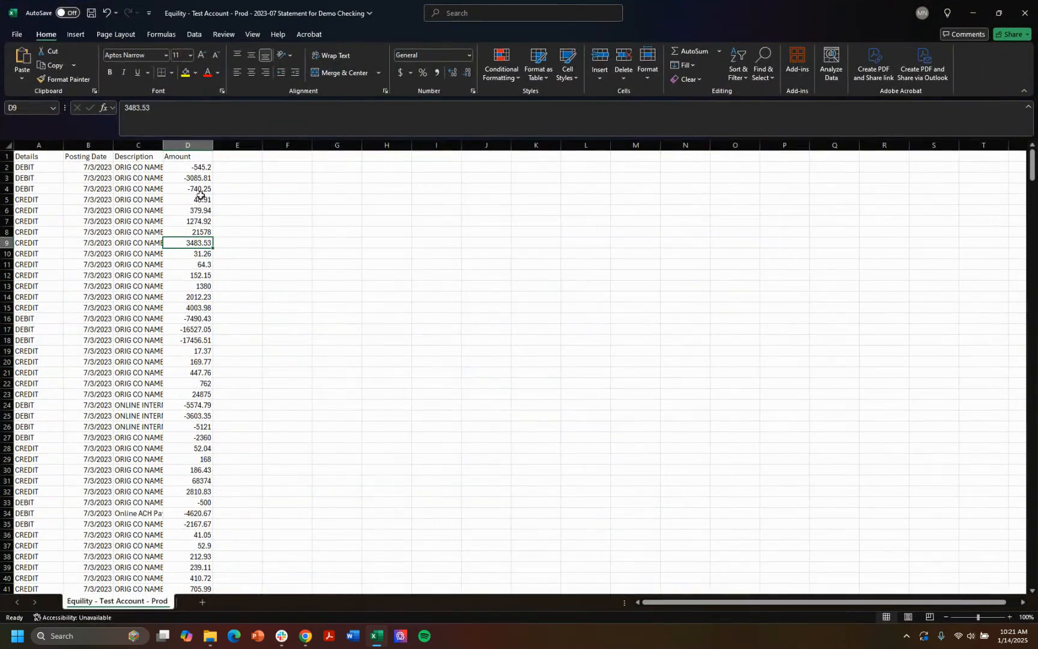
pyautogui.click(78, 220)
pyautogui.click(157, 250)
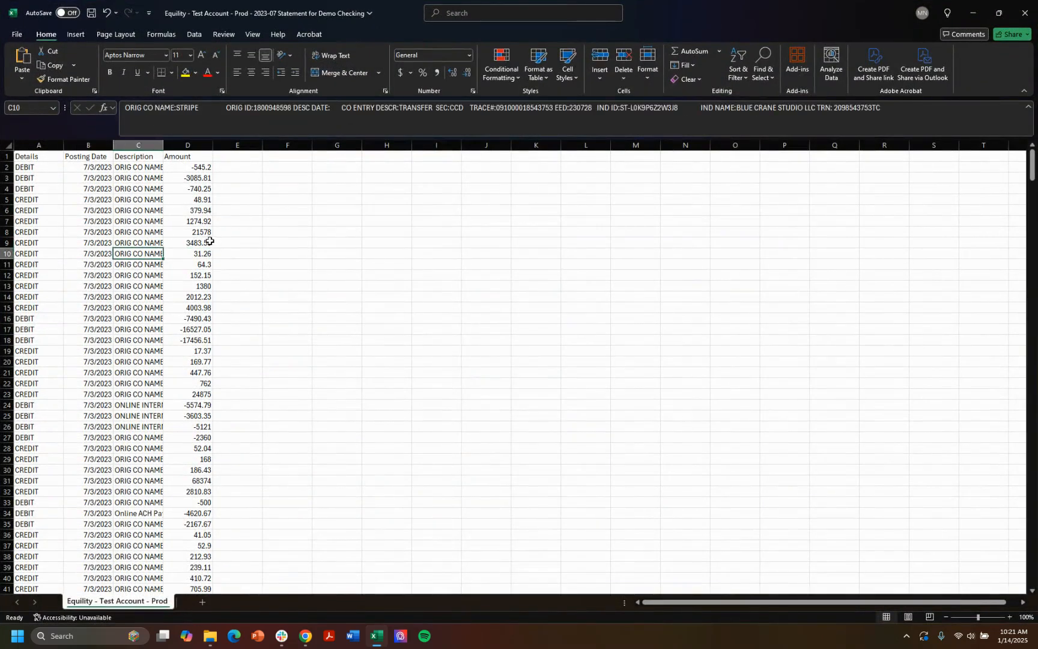
pyautogui.moveTo(191, 215); pyautogui.dragTo(192, 285)
pyautogui.click(235, 383)
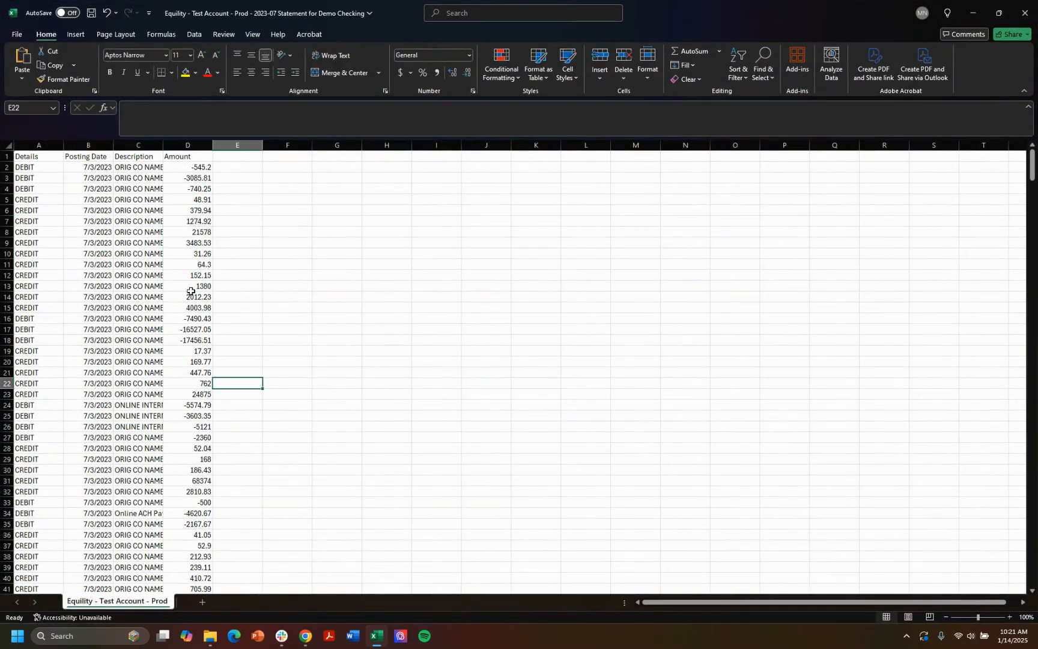
pyautogui.click(188, 264)
pyautogui.hotkey('ctrl', 'space')
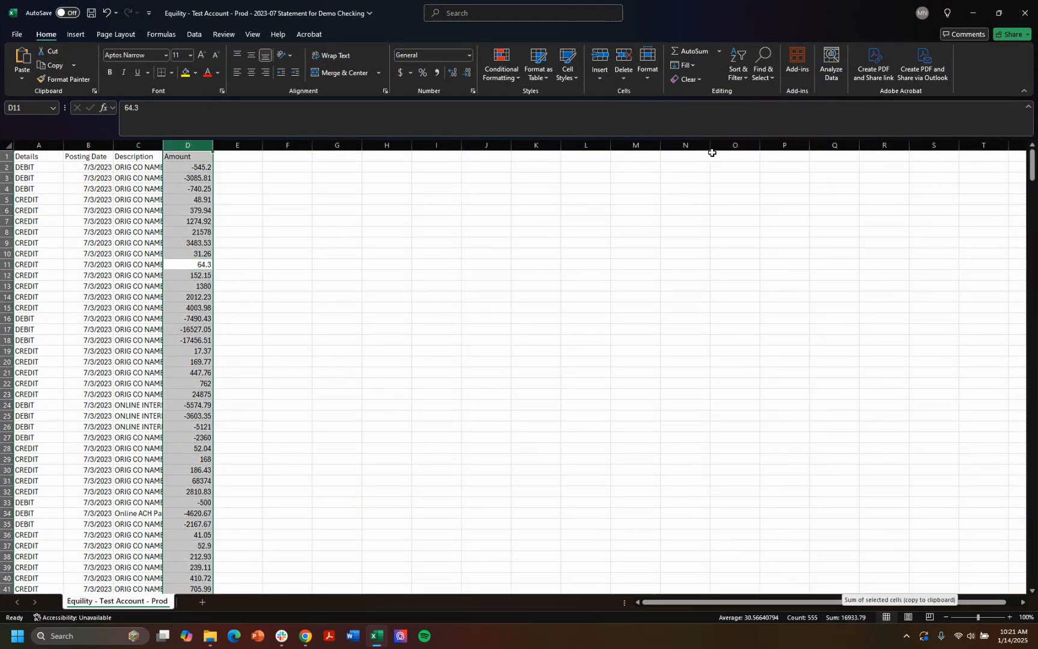
# Step: Back in Equility, upload the 2023-07 Demo Checking statement file as an asset account with amounts in one column
pyautogui.hotkey('alt', 'Tab')
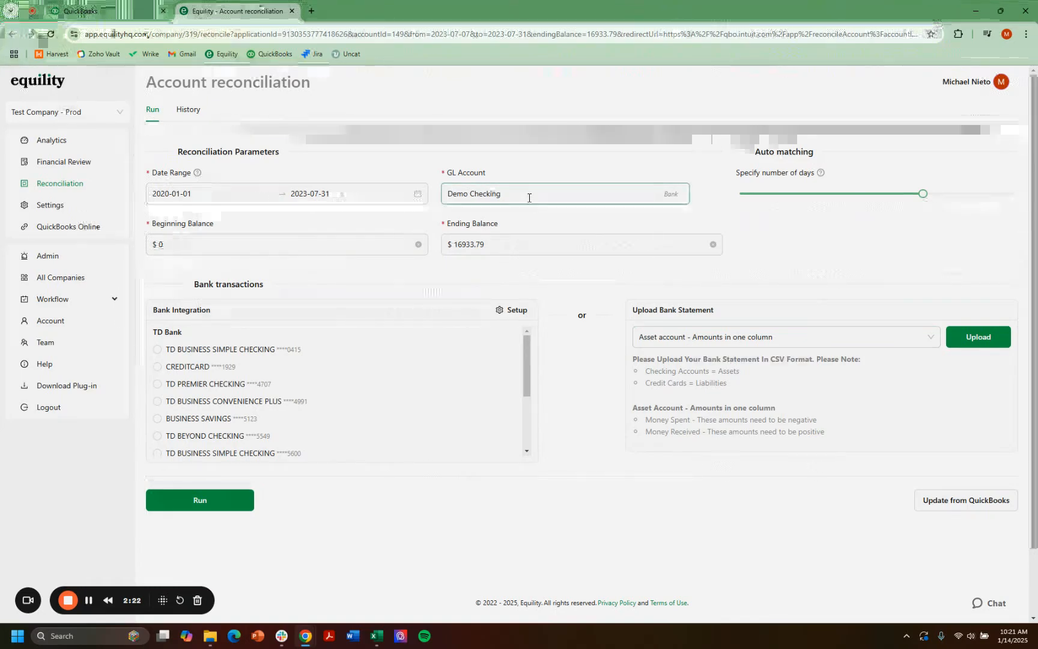
pyautogui.click(762, 343)
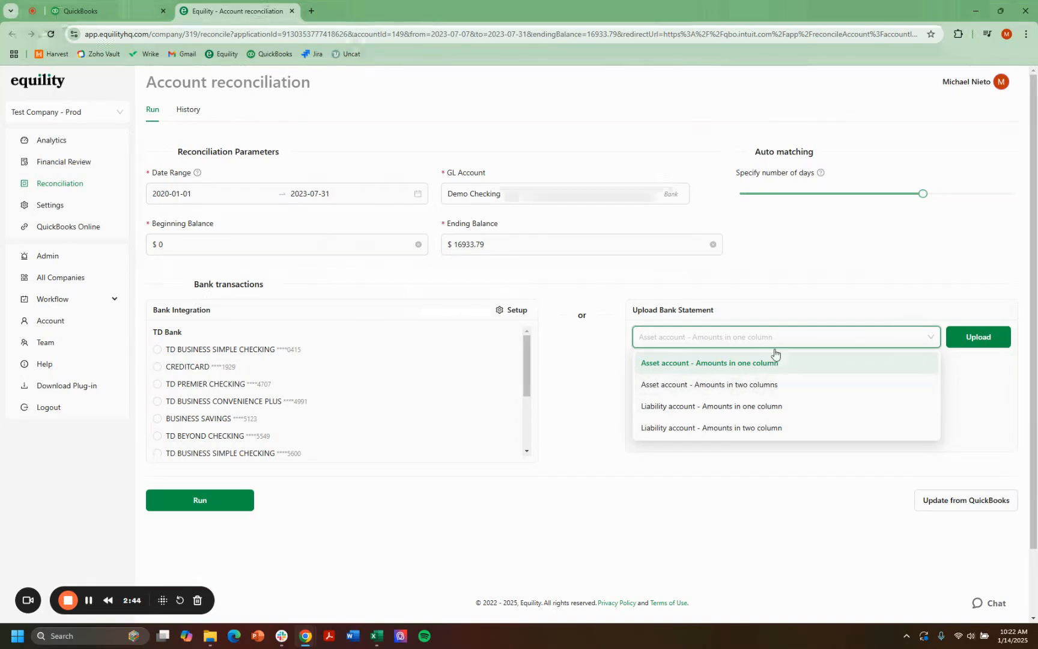
pyautogui.click(808, 257)
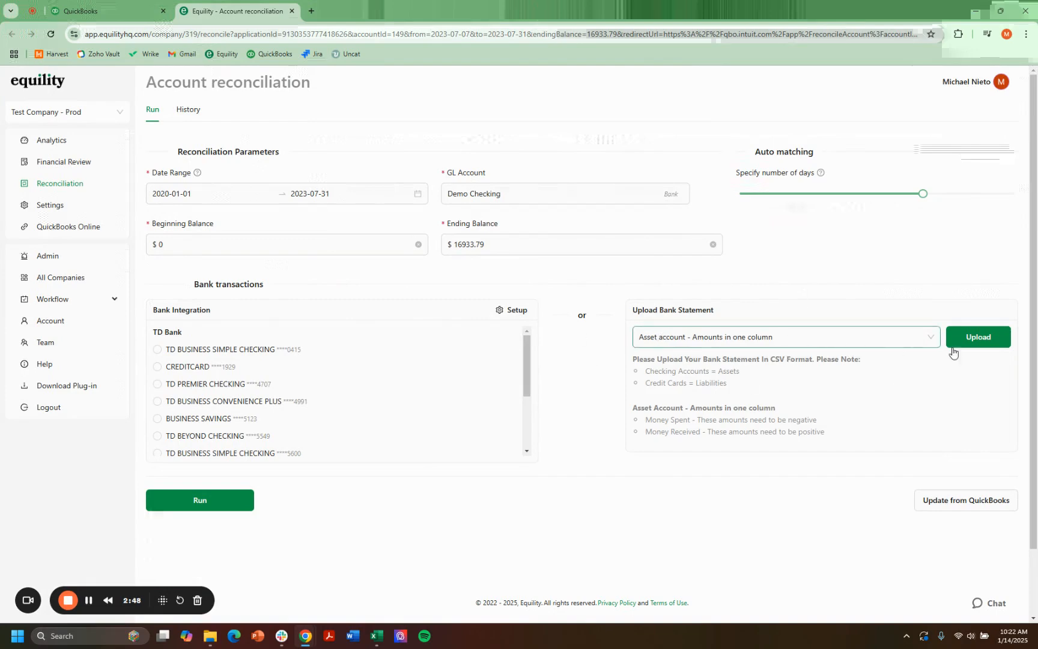
pyautogui.click(973, 337)
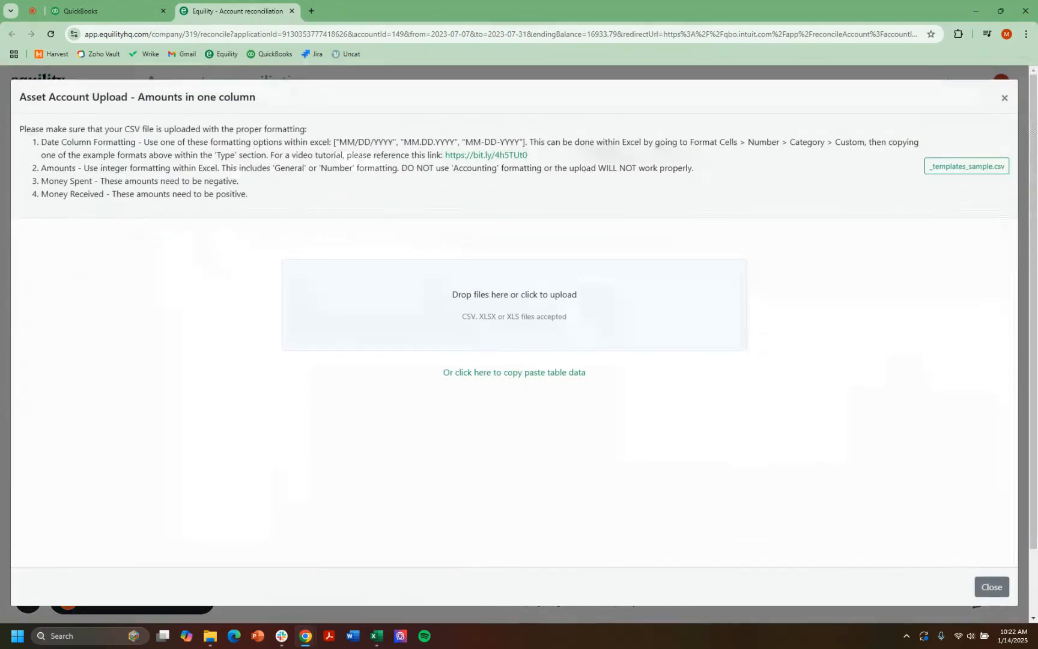
pyautogui.click(542, 325)
pyautogui.scroll(-5, 373, 373)
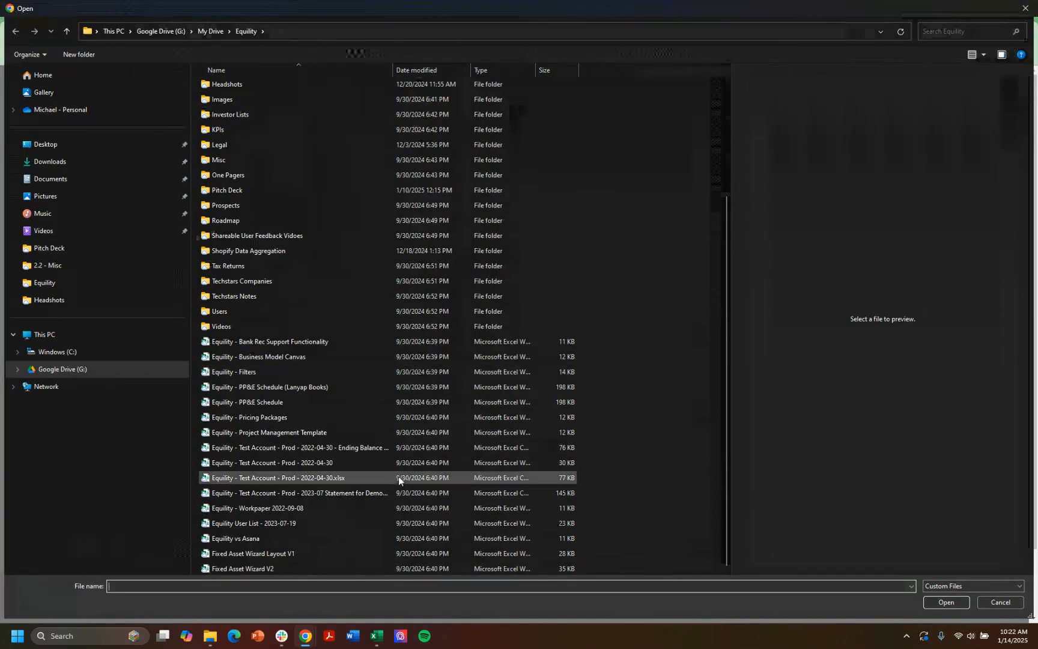
pyautogui.click(333, 493)
pyautogui.click(940, 602)
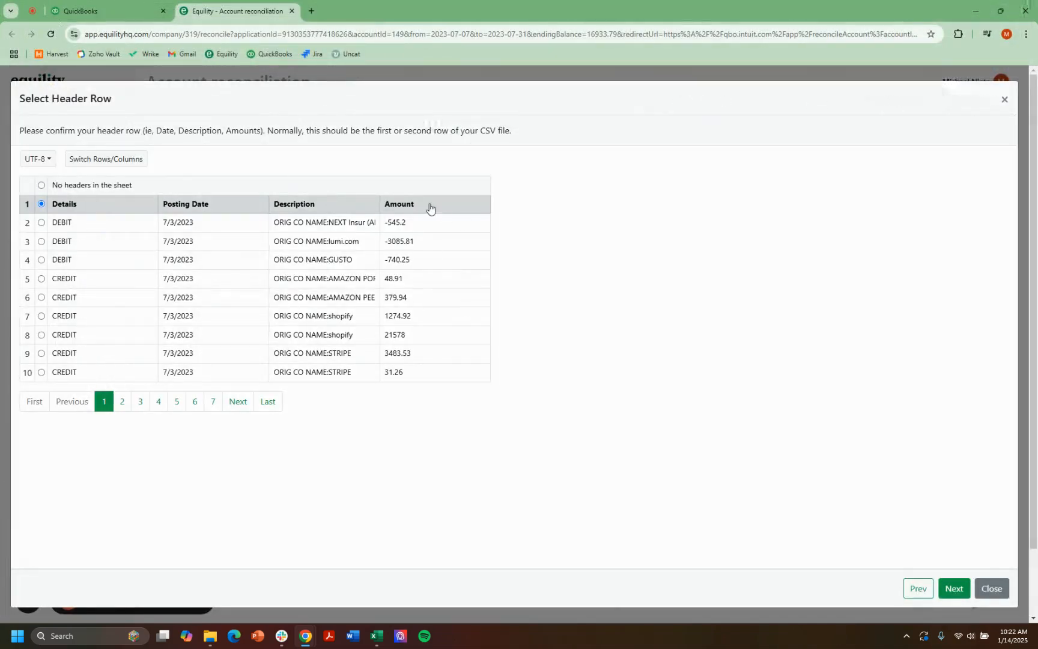
# Step: Confirm row 1 as the header row and map Date to Posting Date, Description to Description and Amount to Amount
pyautogui.click(961, 592)
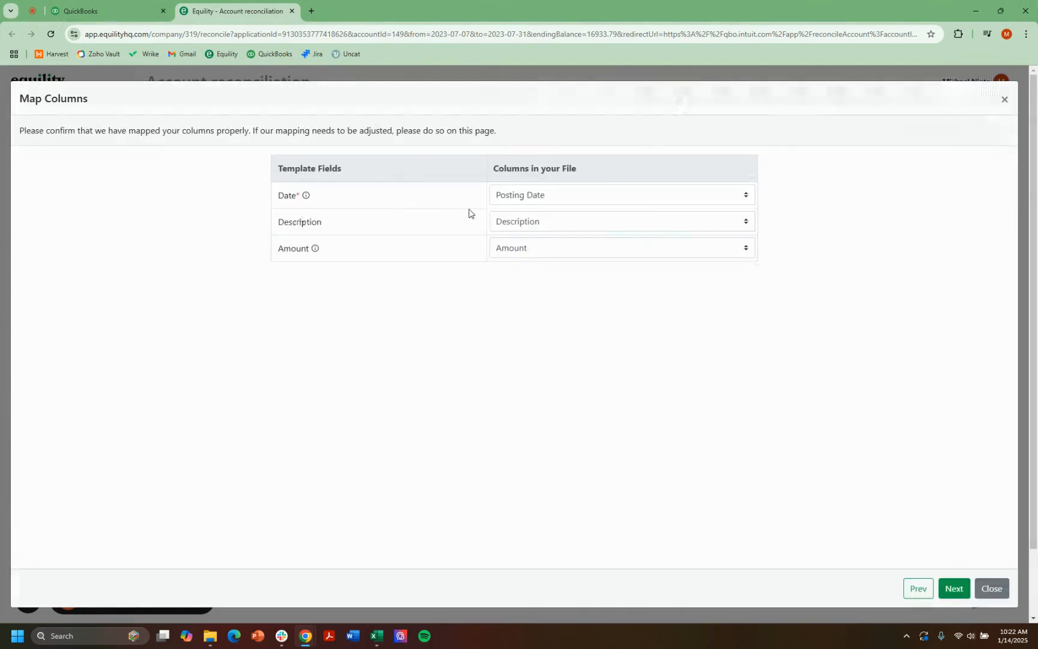
pyautogui.click(553, 194)
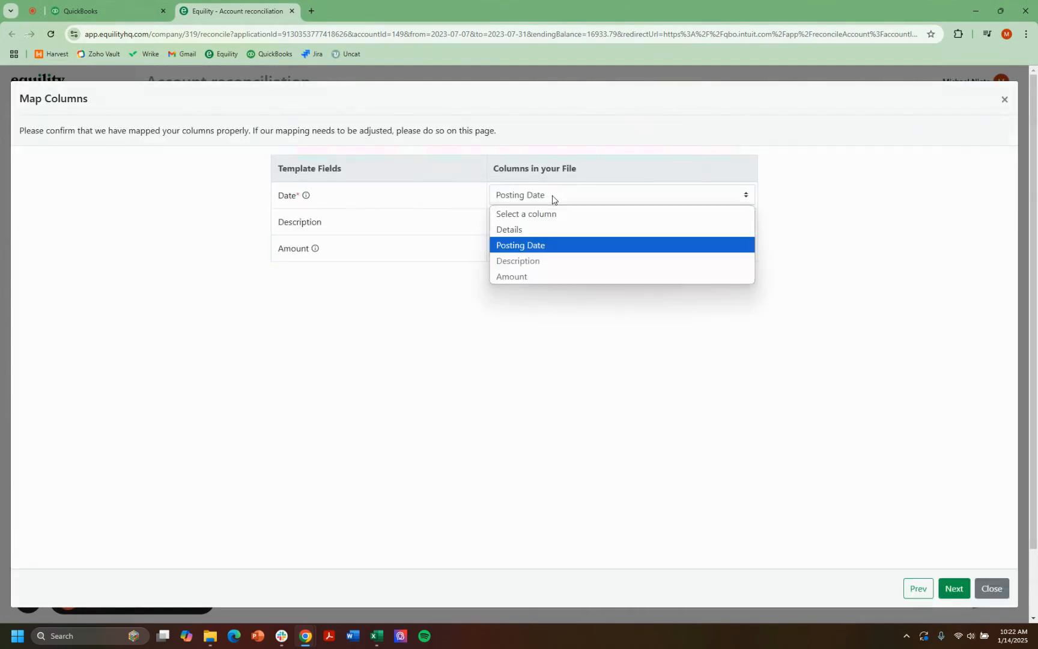
pyautogui.click(502, 248)
pyautogui.click(517, 225)
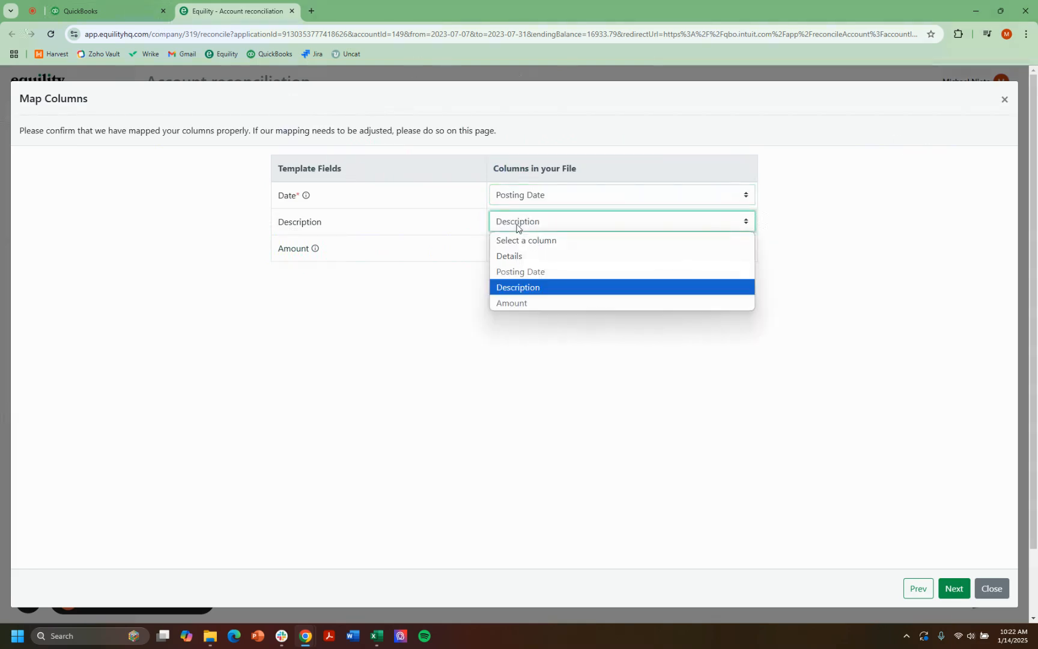
pyautogui.click(525, 293)
pyautogui.click(542, 248)
pyautogui.click(542, 247)
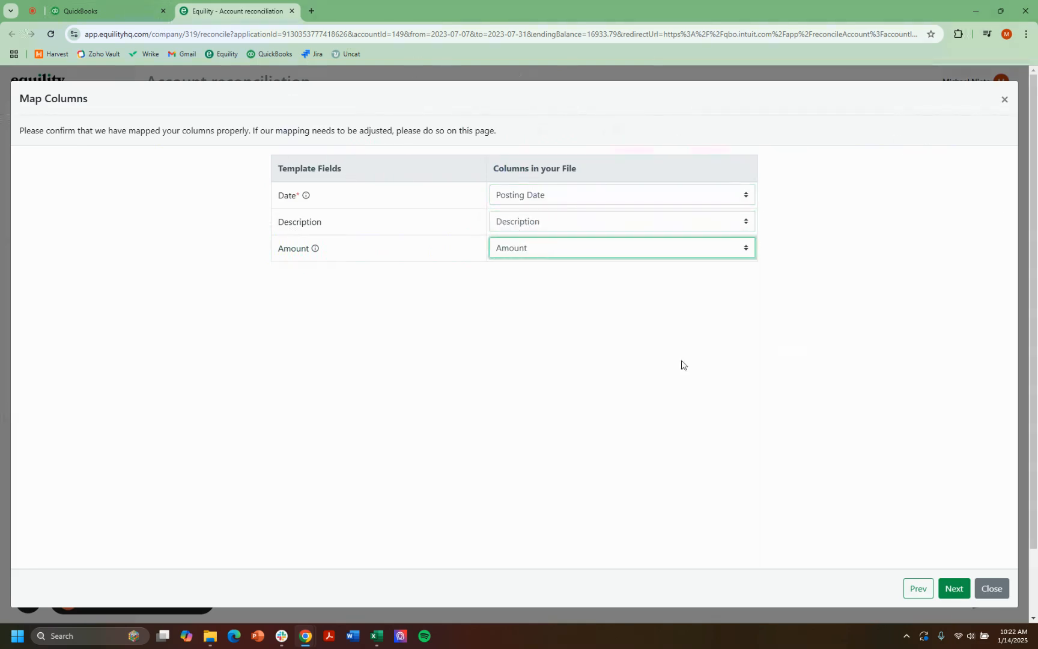
pyautogui.click(954, 588)
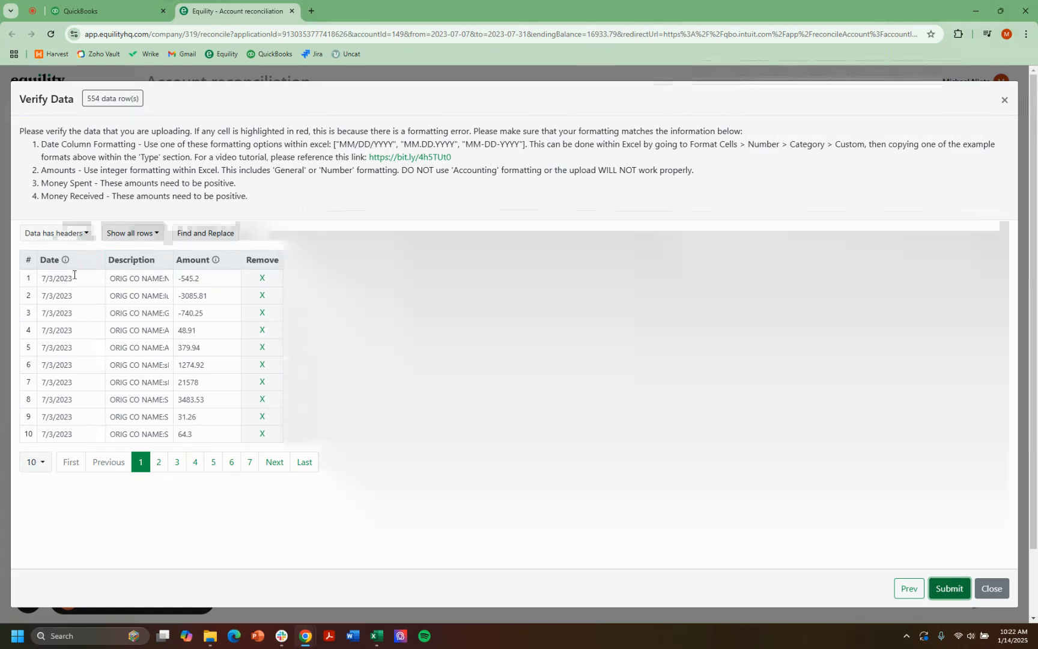
# Step: Review the date formatting rules, submit the uploaded statement data and run the reconciliation
pyautogui.moveTo(451, 158); pyautogui.dragTo(41, 149)
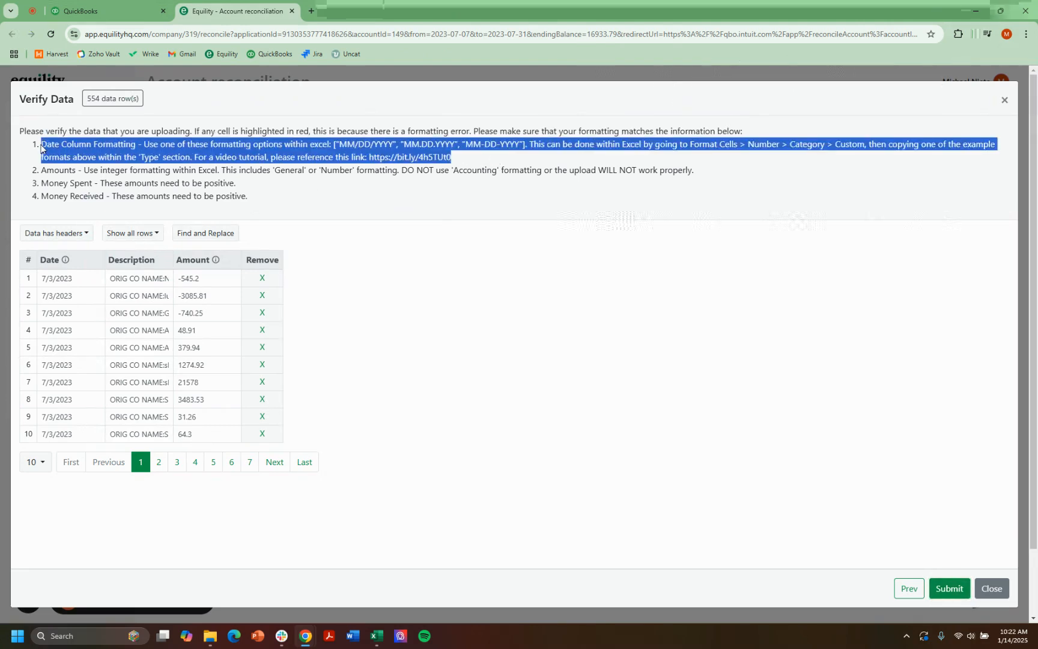
pyautogui.click(363, 330)
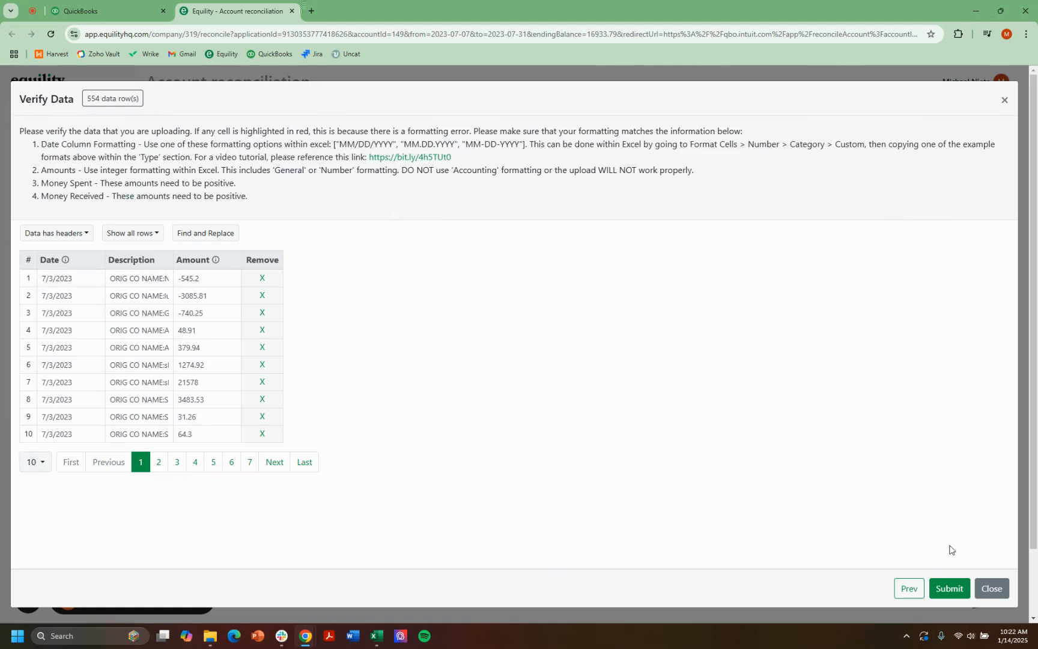
pyautogui.click(957, 592)
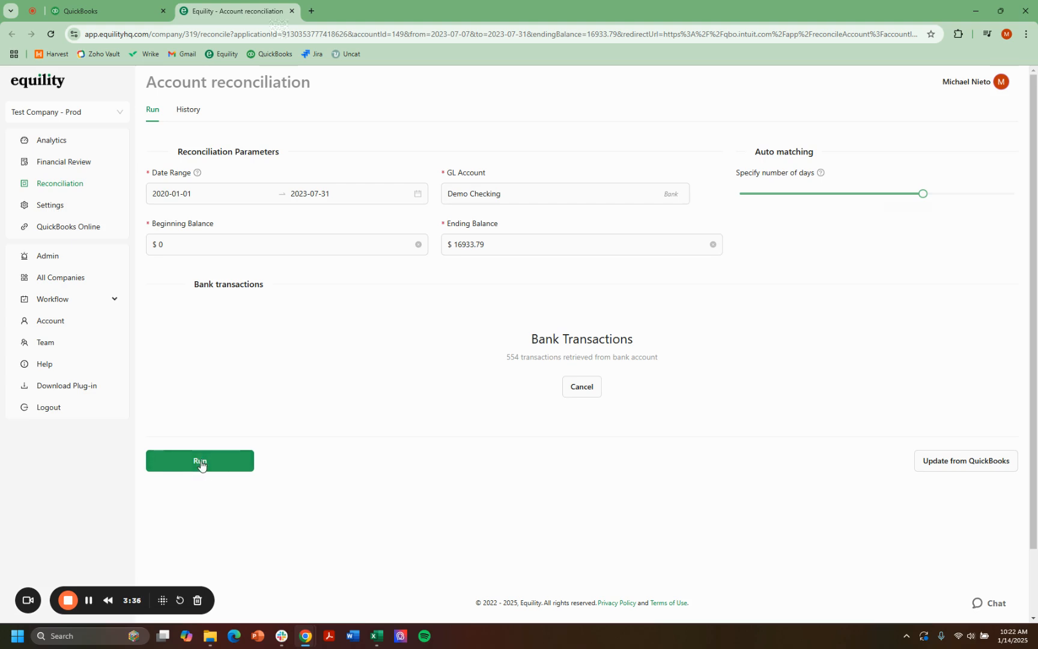
pyautogui.click(201, 463)
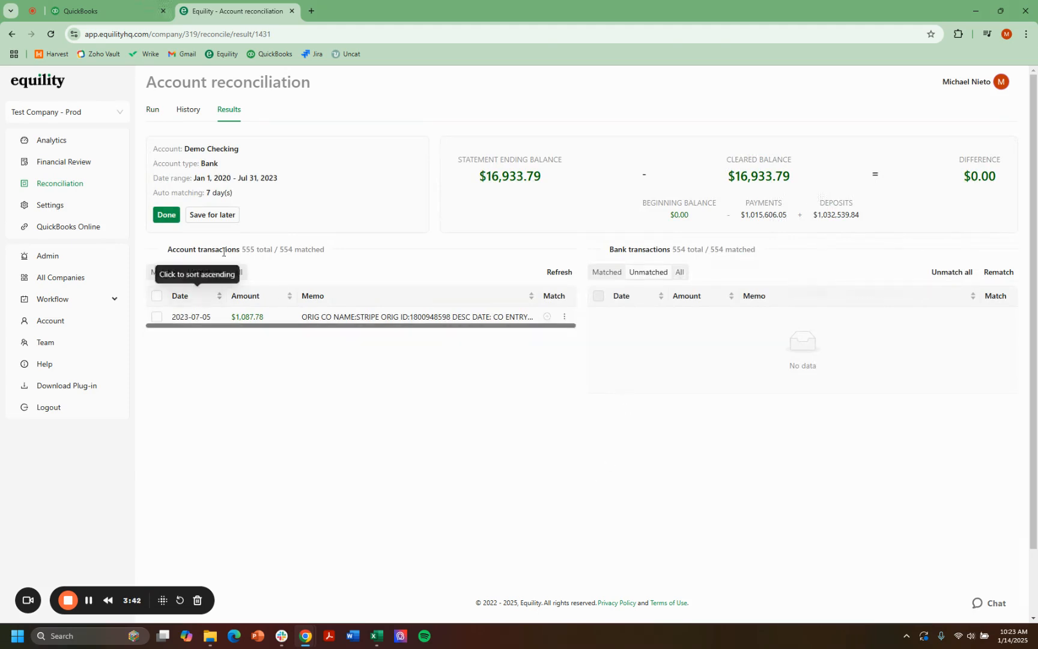
# Step: Compare the account and bank transaction counts in the Equility results with the payment and deposit counts in QuickBooks
pyautogui.moveTo(166, 249); pyautogui.dragTo(369, 248)
pyautogui.click(387, 254)
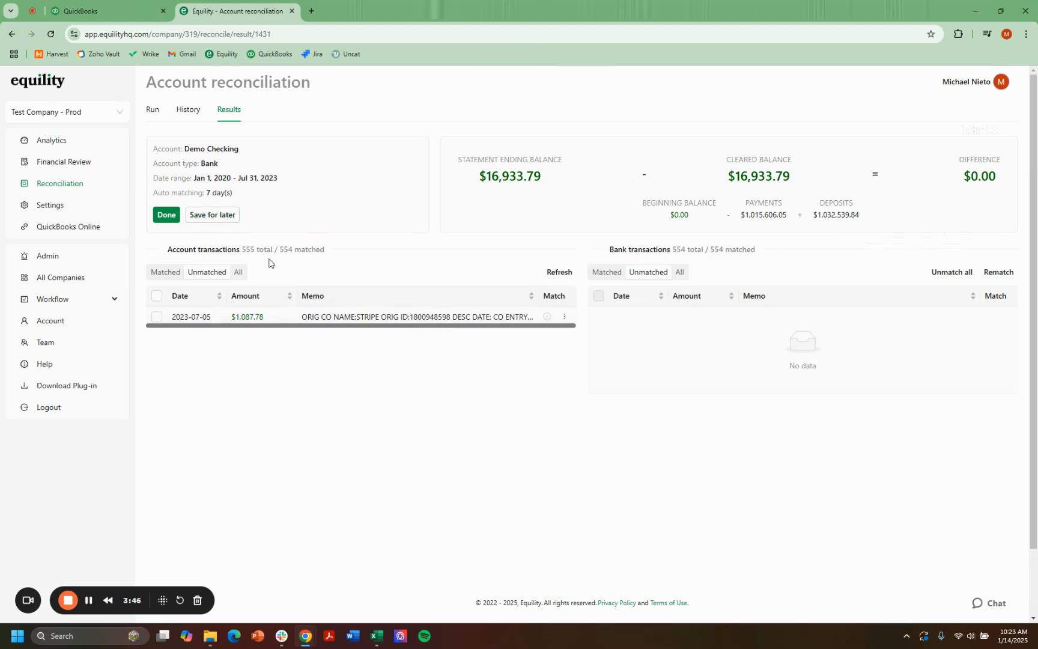
pyautogui.click(85, 9)
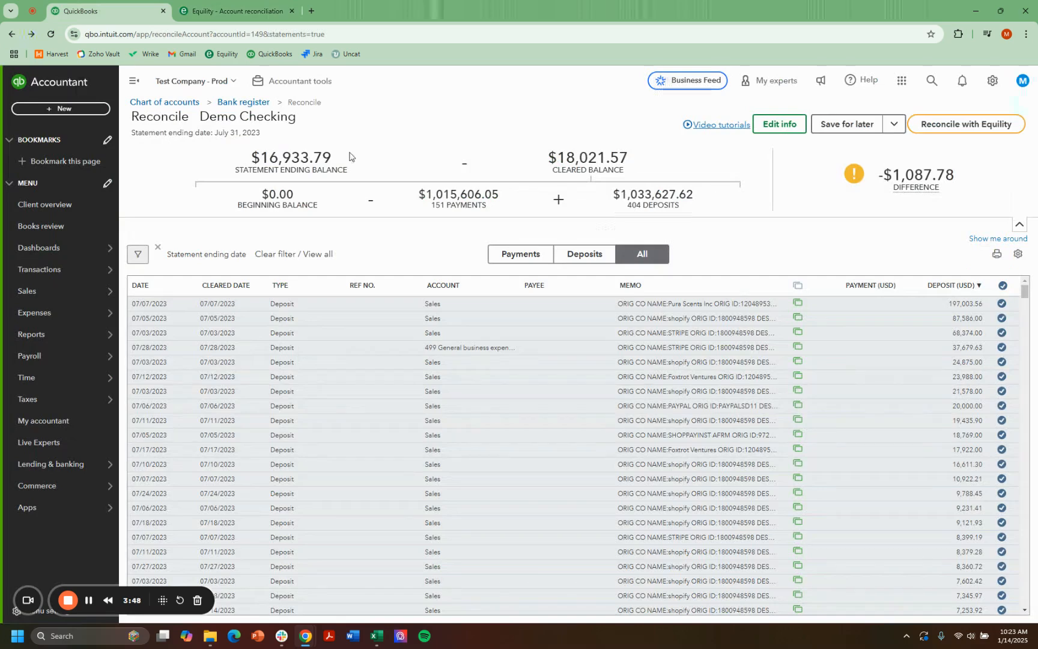
pyautogui.doubleClick(434, 207)
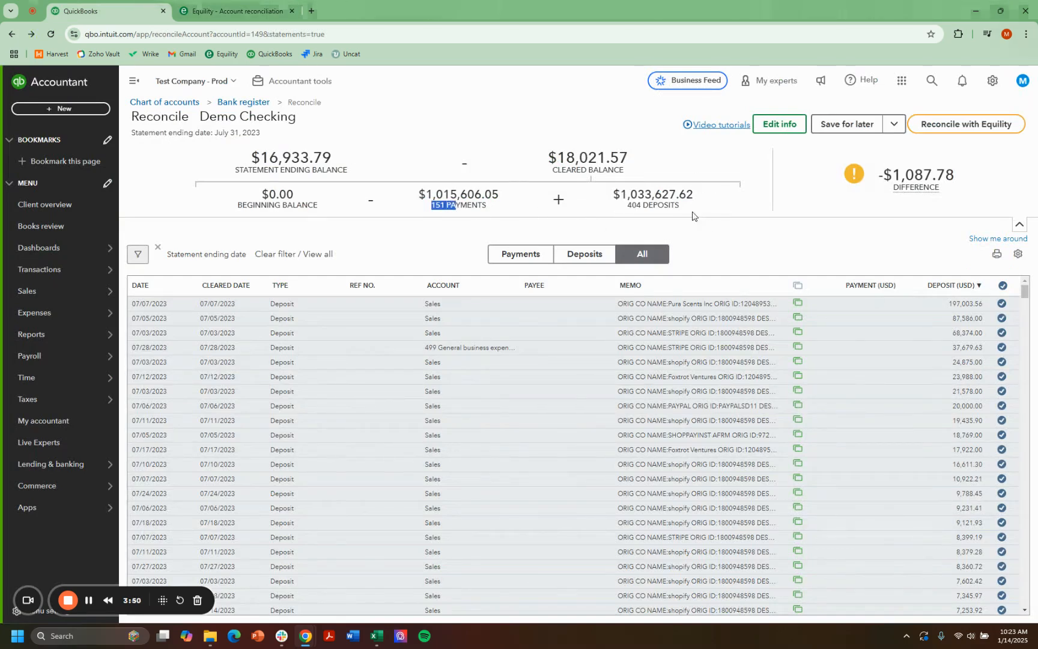
pyautogui.moveTo(691, 210); pyautogui.dragTo(565, 179)
pyautogui.hotkey('ctrl', 'Tab')
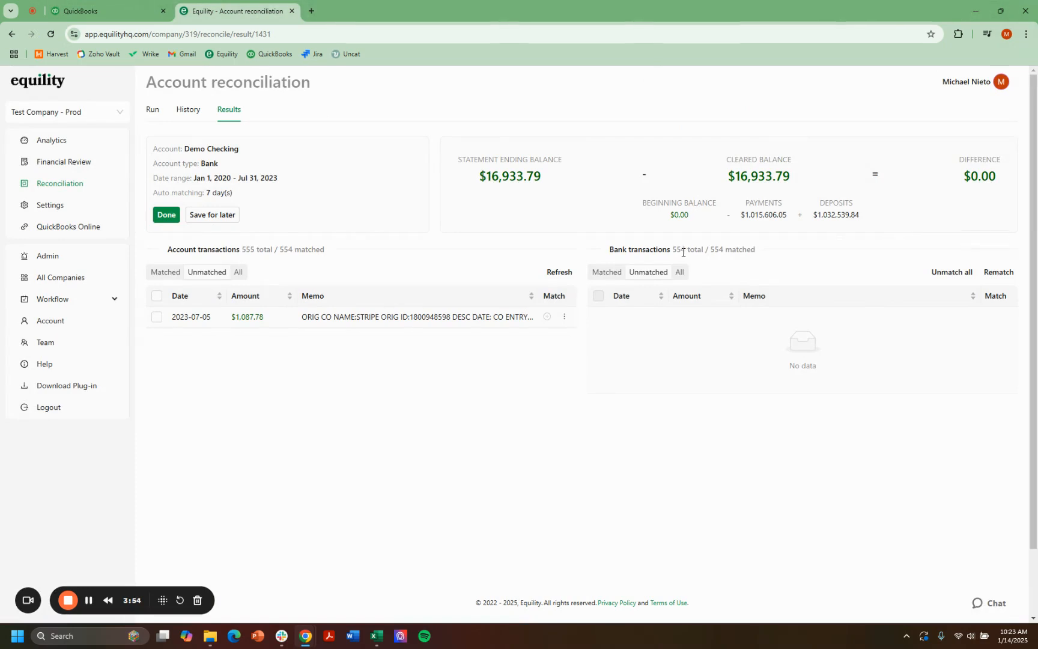
pyautogui.moveTo(677, 250); pyautogui.dragTo(721, 250)
pyautogui.click(772, 254)
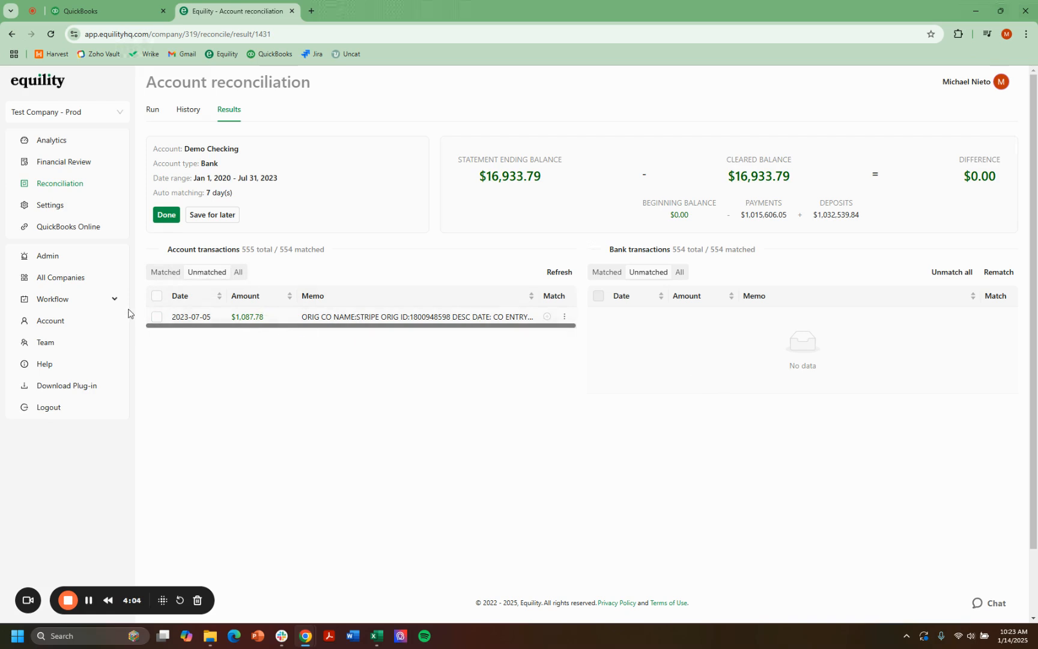
pyautogui.click(155, 318)
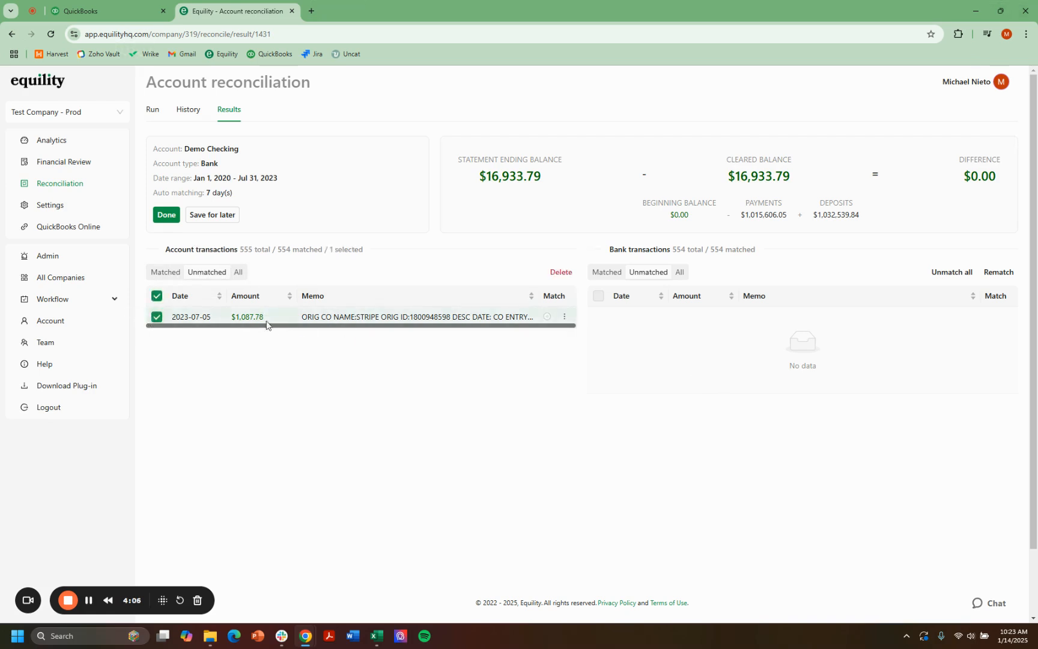
pyautogui.click(158, 319)
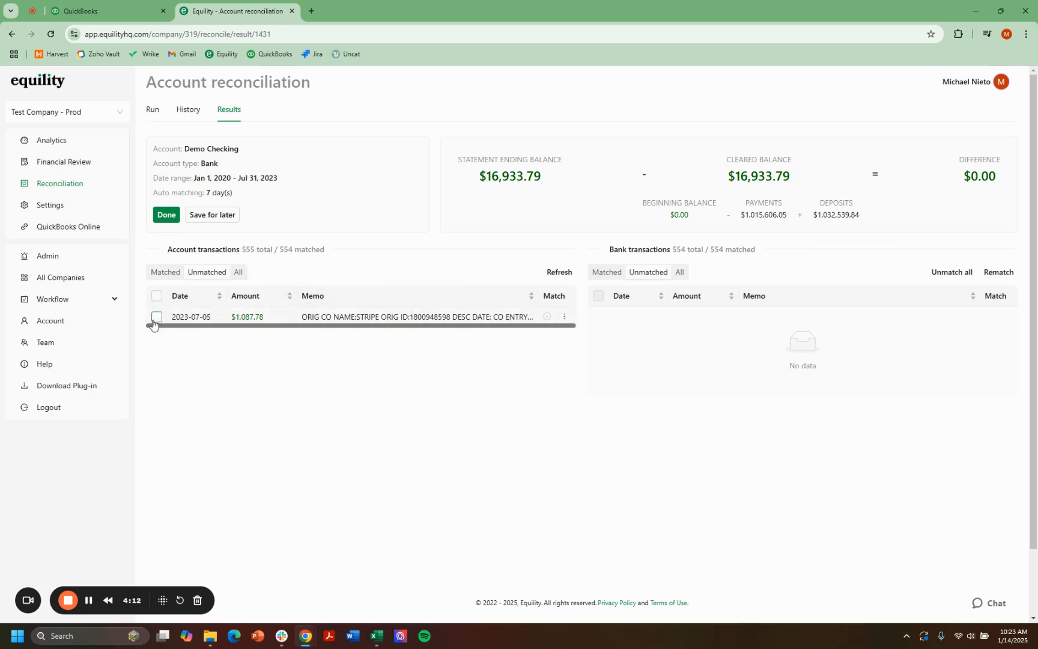
pyautogui.click(564, 316)
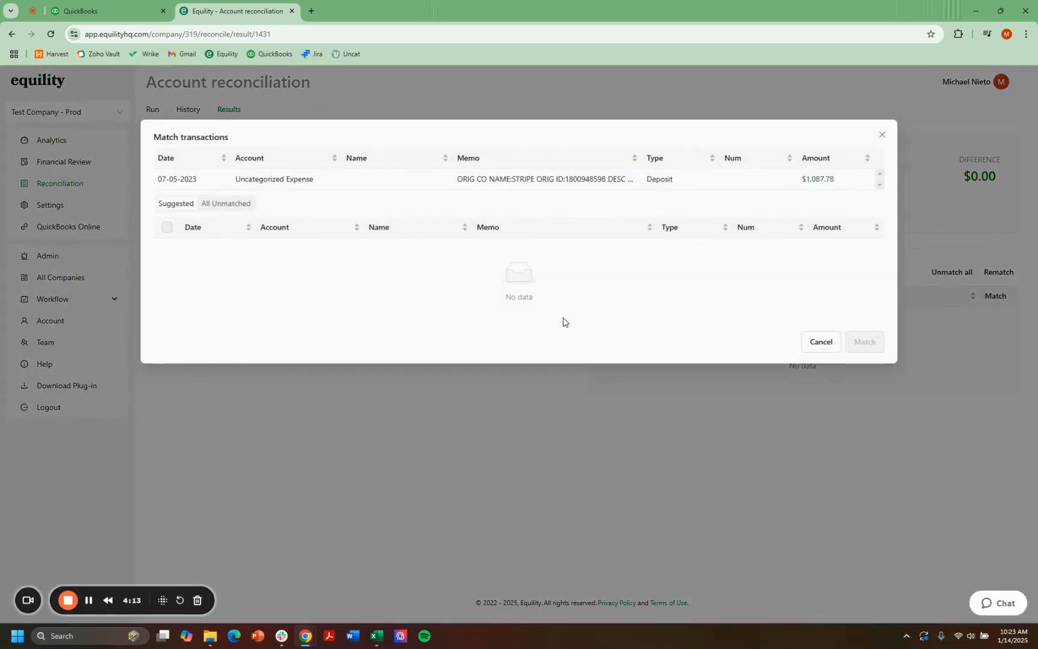
pyautogui.click(810, 345)
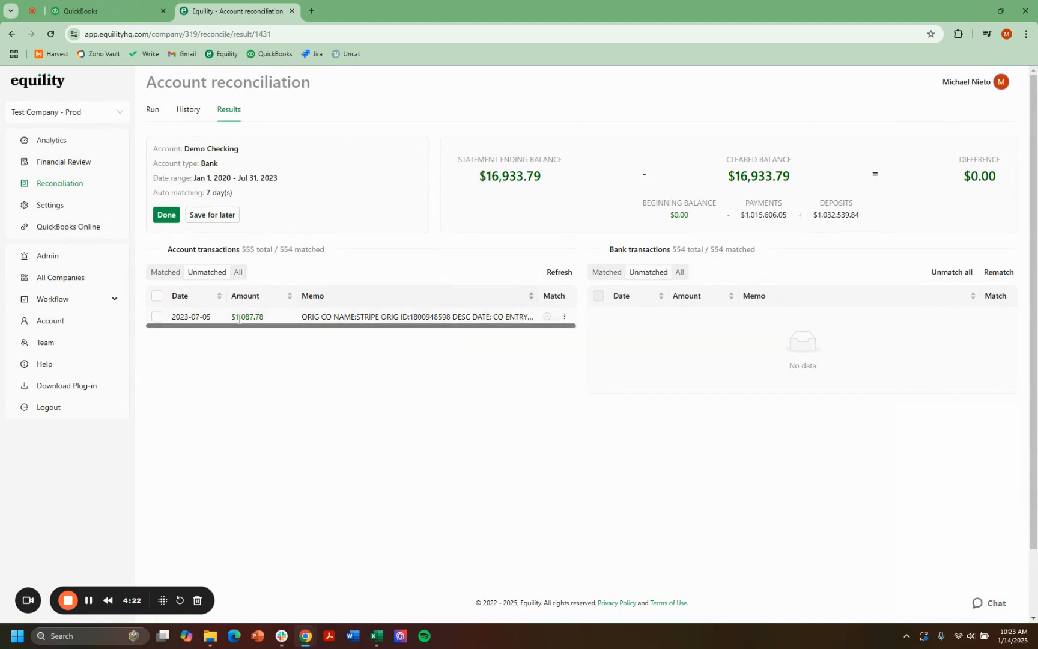
# Step: Complete the Equility reconciliation with reconciled transactions marked automatically in QuickBooks, and locate the unmatched deposit in the transaction list
pyautogui.click(167, 217)
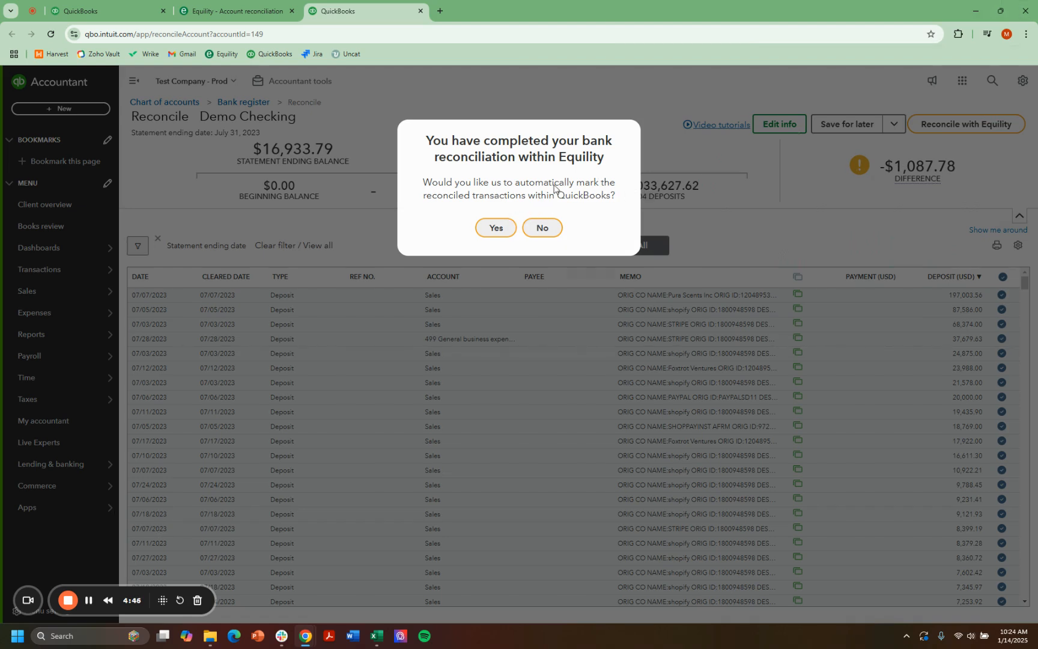
pyautogui.click(495, 230)
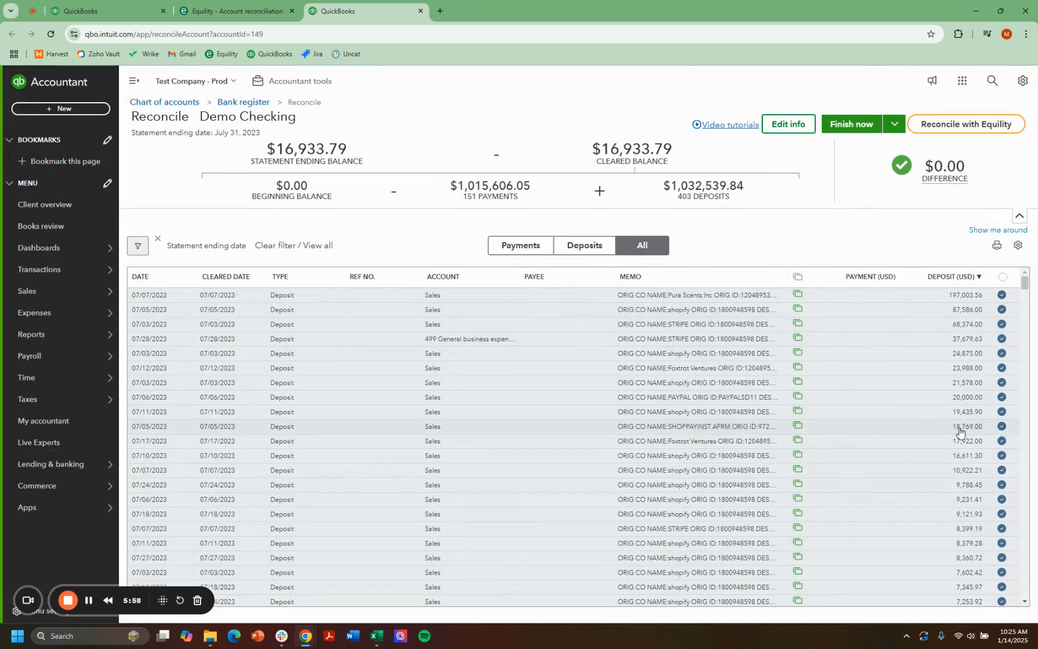
pyautogui.scroll(-20, 948, 329)
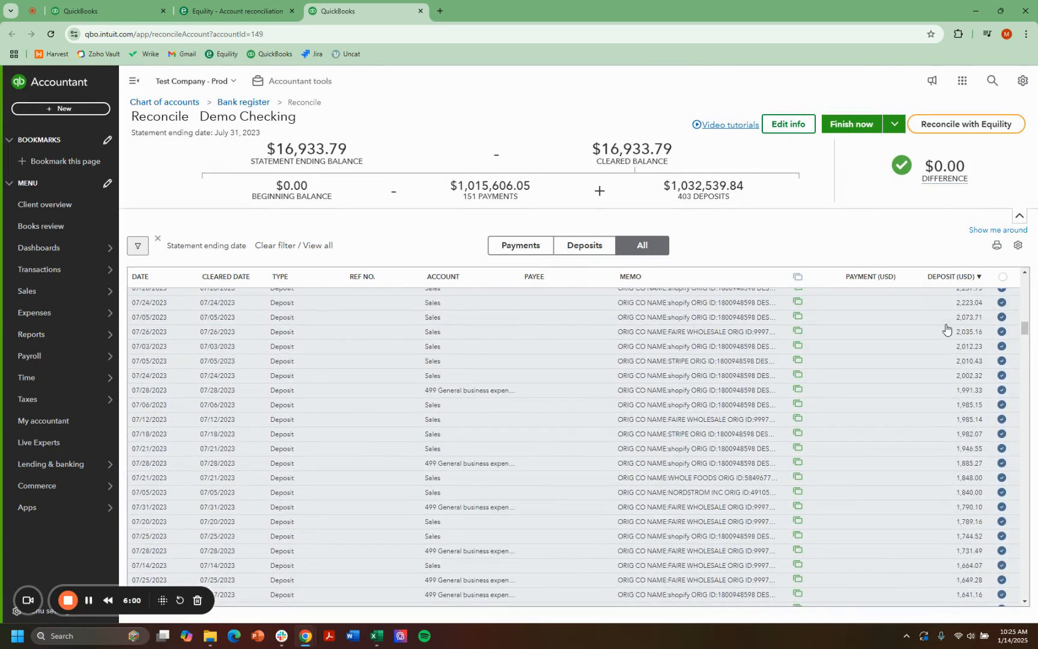
pyautogui.scroll(-9, 946, 330)
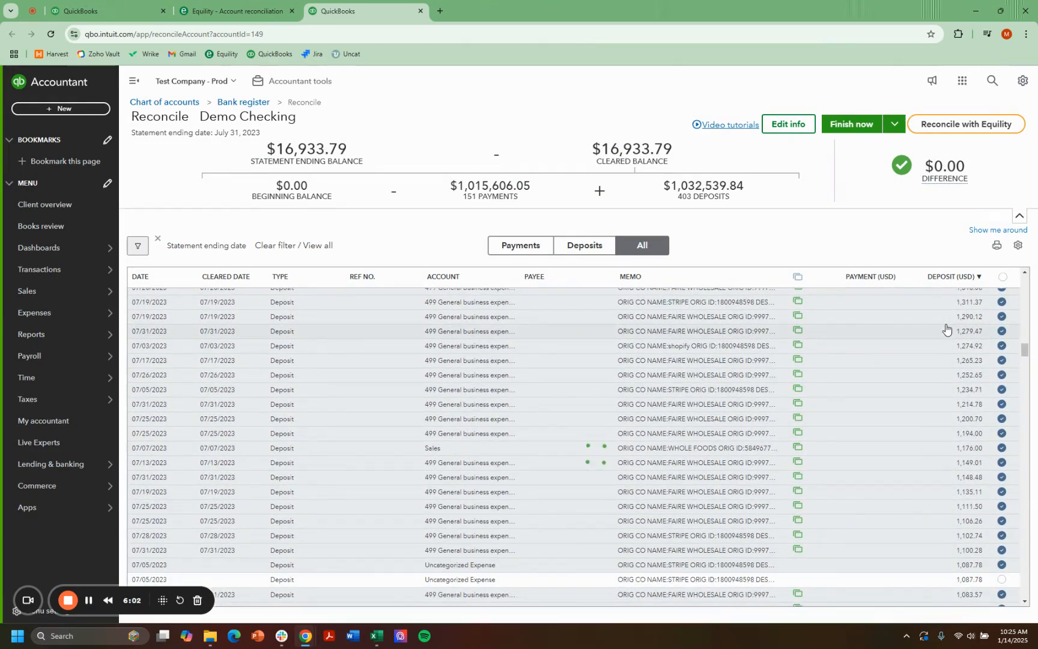
pyautogui.scroll(-3, 946, 329)
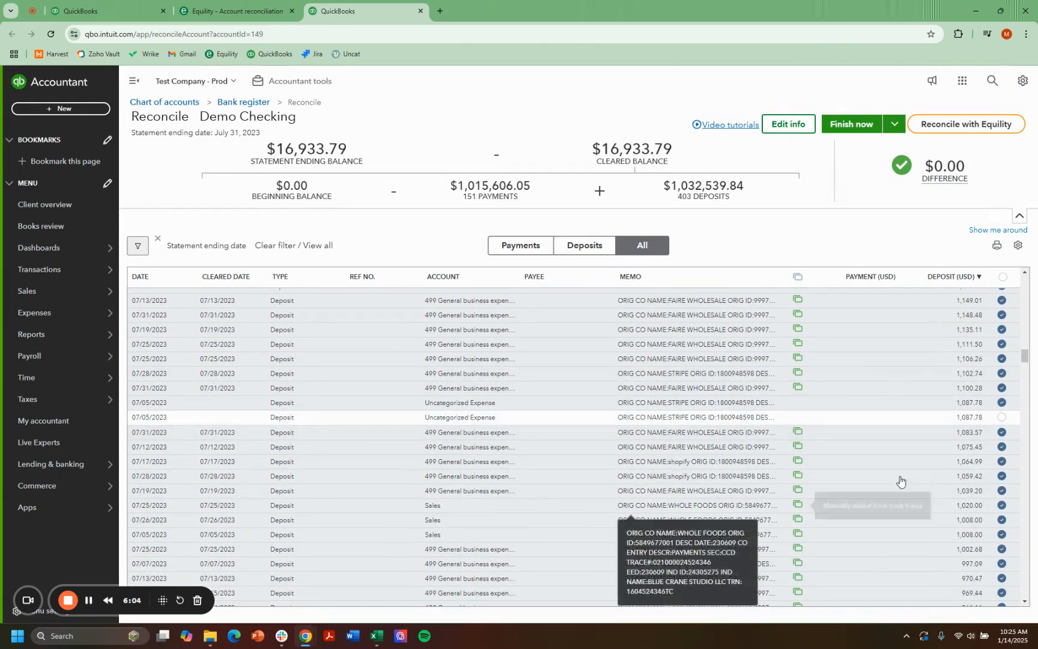